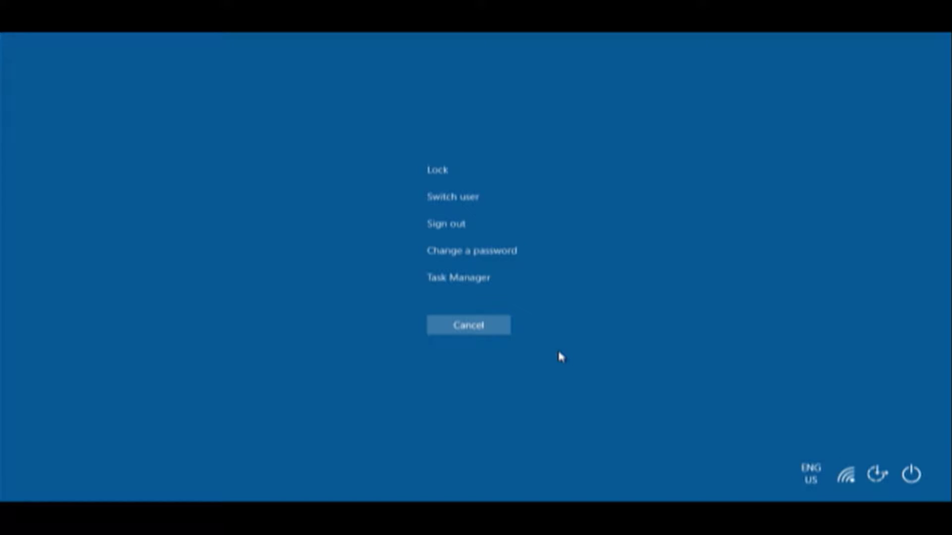
- Launch Task Manager from the security screen and scroll through its running apps and processes
{"action": "left_click", "coordinate": [466, 277]}
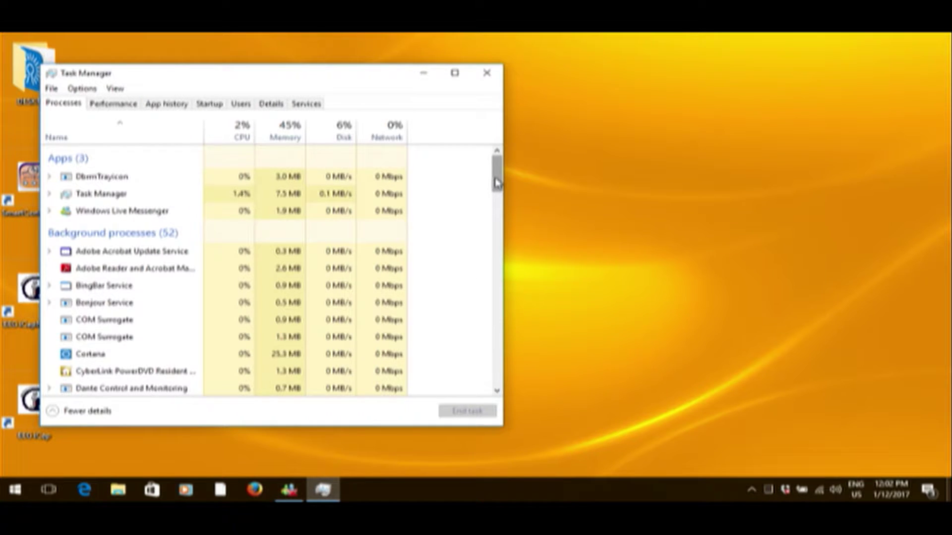
{"action": "left_click_drag", "start_coordinate": [497, 183], "coordinate": [489, 378]}
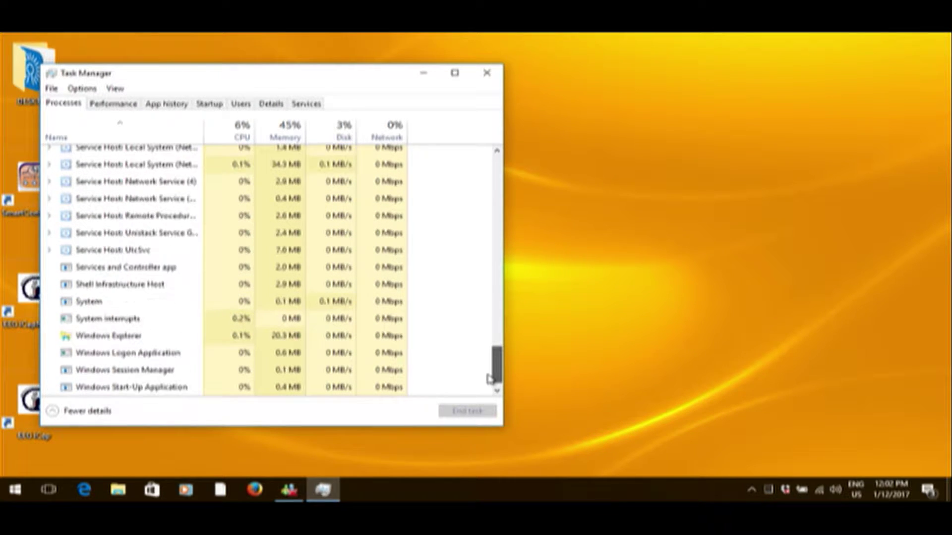
{"action": "left_click_drag", "start_coordinate": [495, 386], "coordinate": [508, 160]}
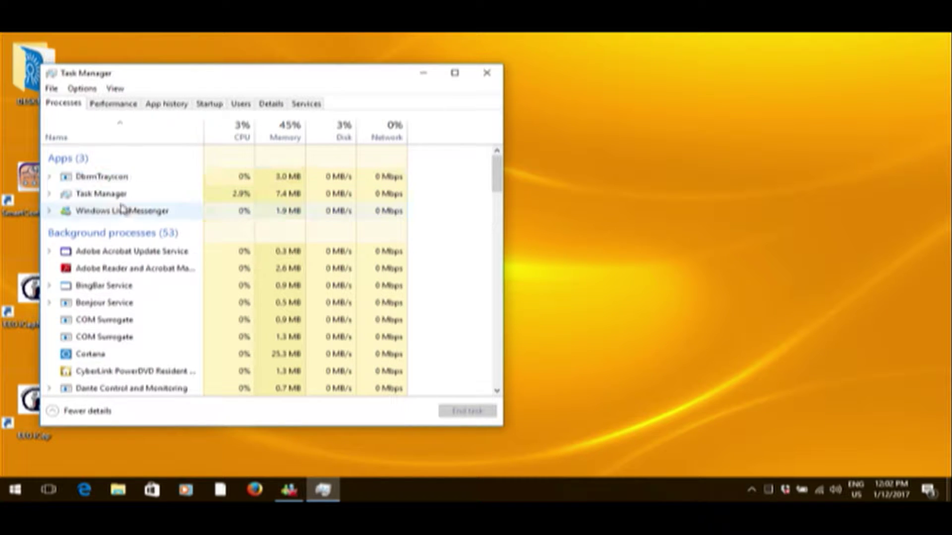
- End the Windows Live Messenger app
{"action": "left_click", "coordinate": [123, 212]}
{"action": "right_click", "coordinate": [124, 214]}
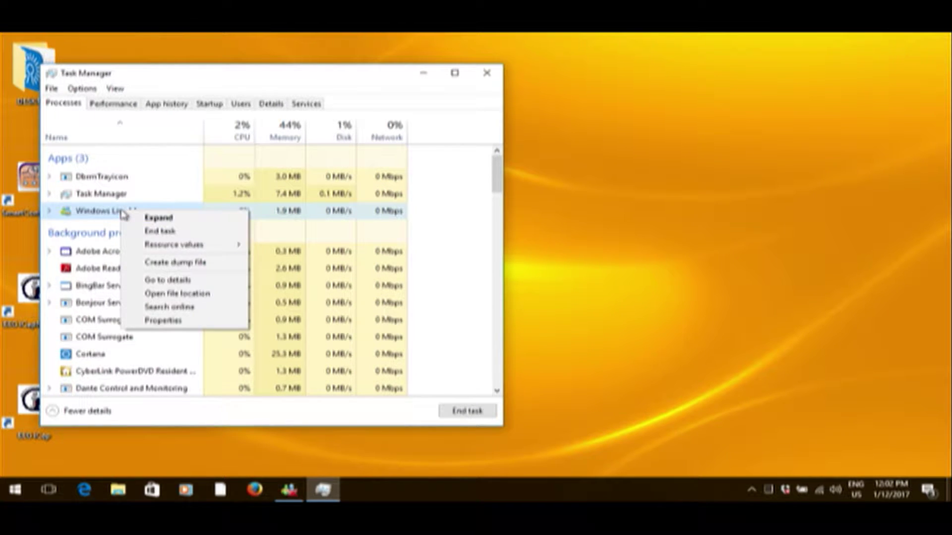
{"action": "left_click", "coordinate": [192, 234]}
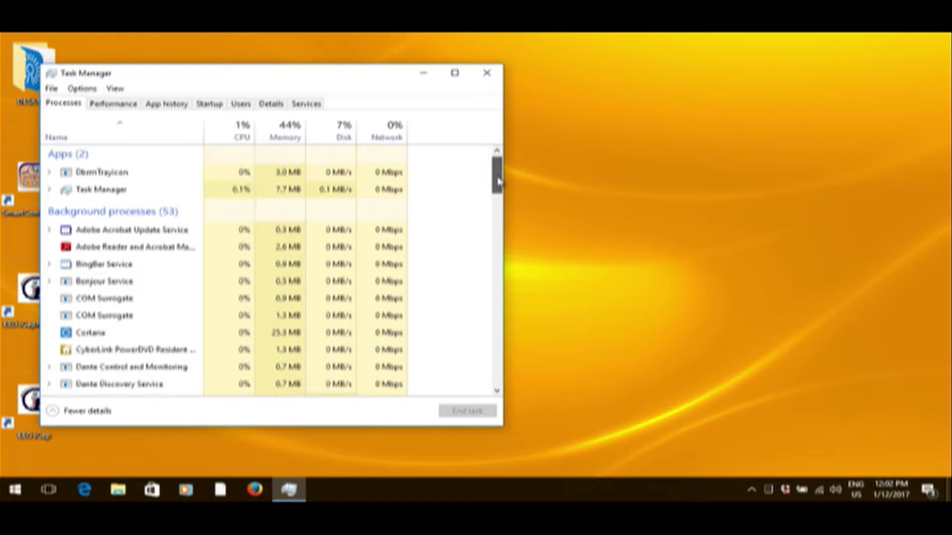
- End the CyberLink PowerDVD Resident background process
{"action": "left_click_drag", "start_coordinate": [497, 180], "coordinate": [497, 193]}
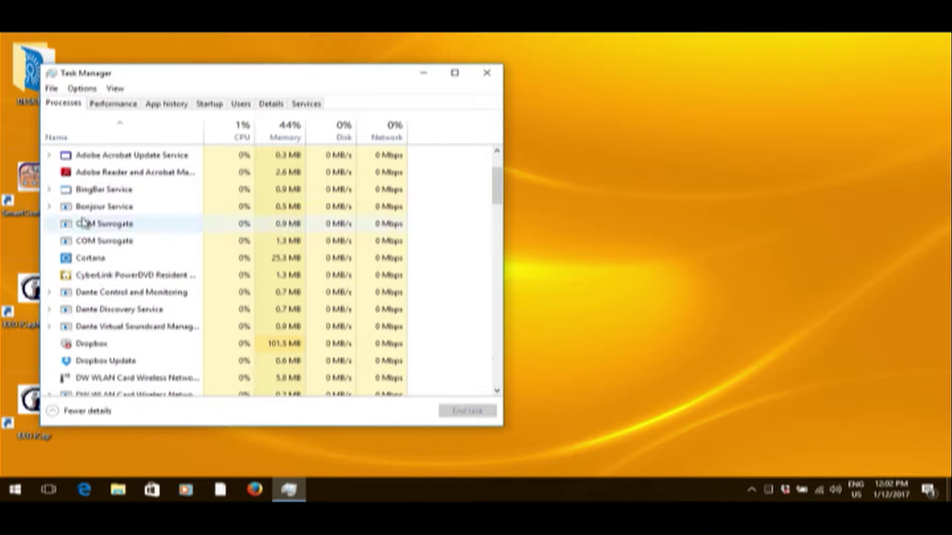
{"action": "left_click", "coordinate": [108, 276]}
{"action": "right_click", "coordinate": [109, 278]}
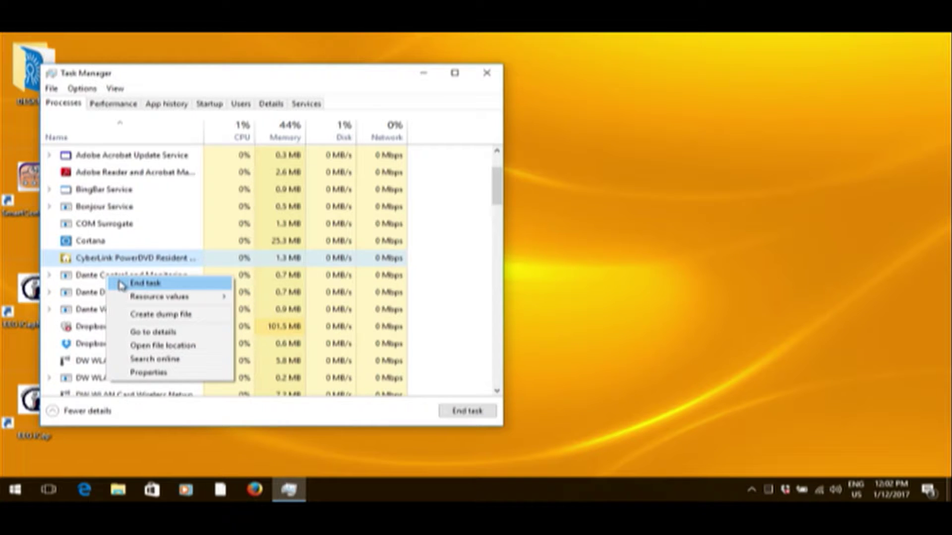
{"action": "left_click", "coordinate": [121, 284]}
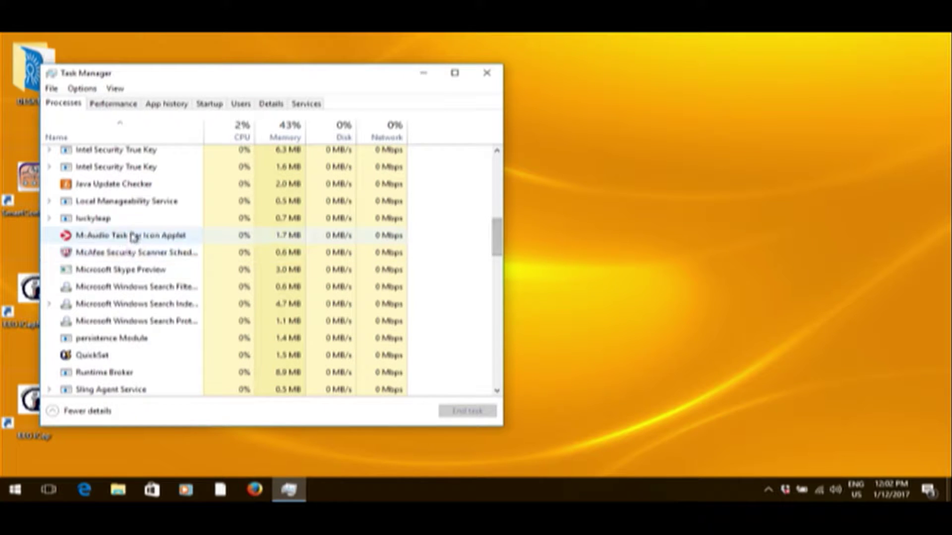
- End the M-Audio Task Bar Icon Applet and McAfee Security Scanner processes, then scroll the list
{"action": "right_click", "coordinate": [135, 235]}
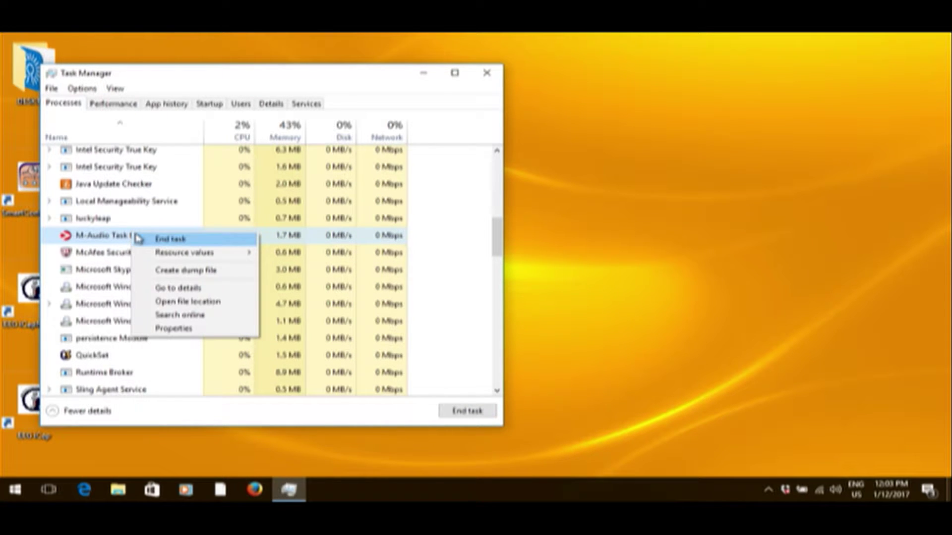
{"action": "left_click", "coordinate": [146, 240]}
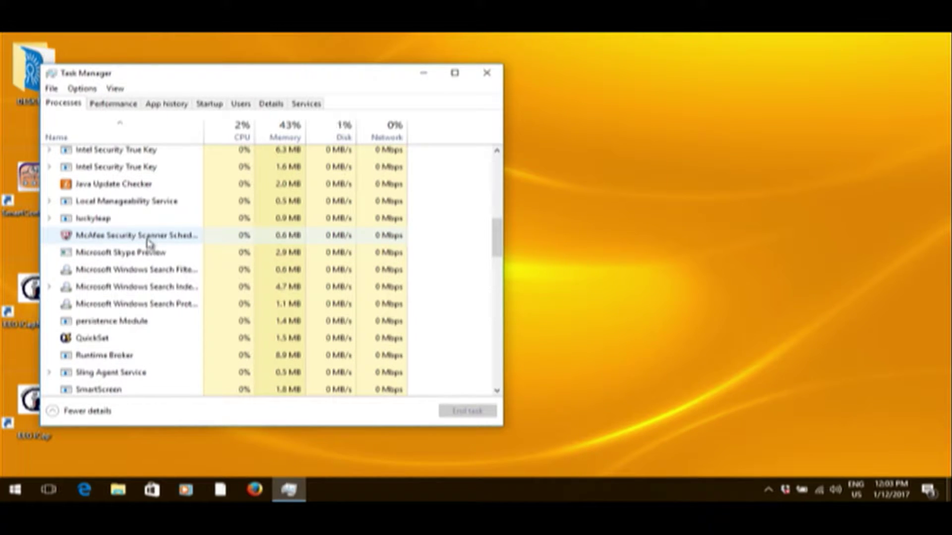
{"action": "right_click", "coordinate": [149, 242]}
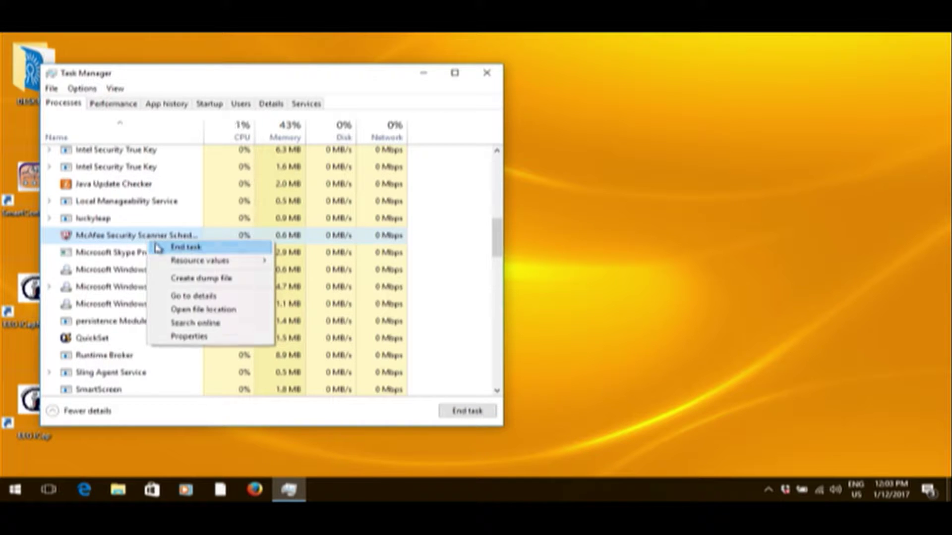
{"action": "left_click", "coordinate": [158, 247]}
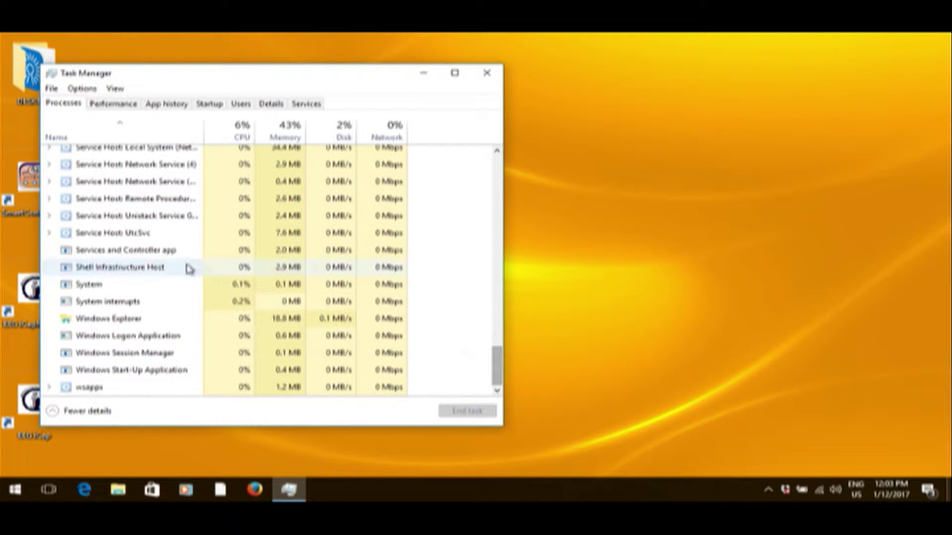
{"action": "left_click_drag", "start_coordinate": [496, 365], "coordinate": [223, 96]}
- On the Startup list, view the CyberLink startup entry's options without changing it
{"action": "left_click", "coordinate": [210, 104]}
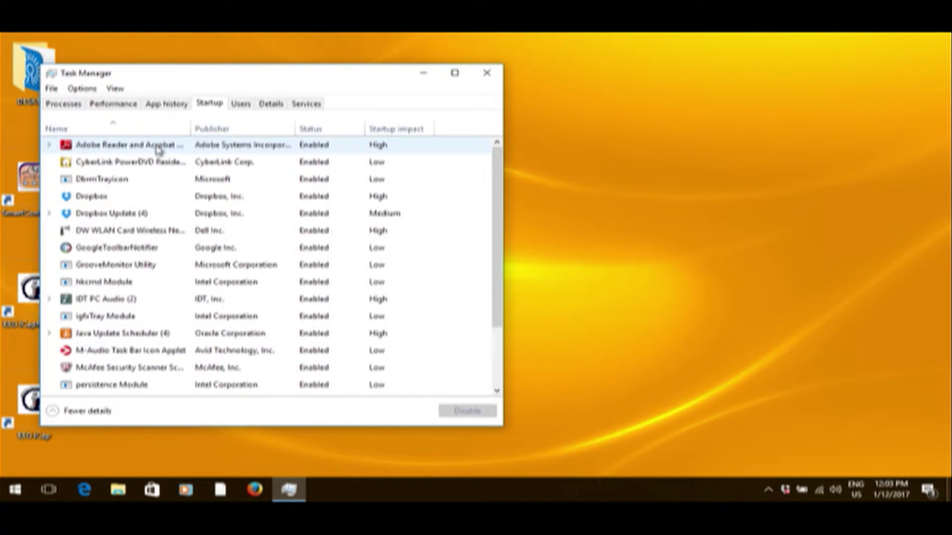
{"action": "right_click", "coordinate": [150, 163]}
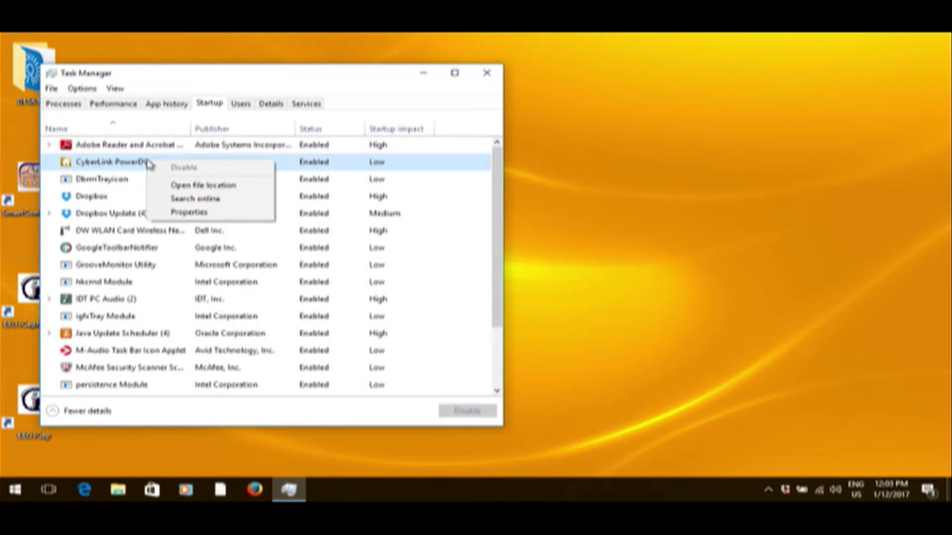
{"action": "left_click", "coordinate": [135, 164]}
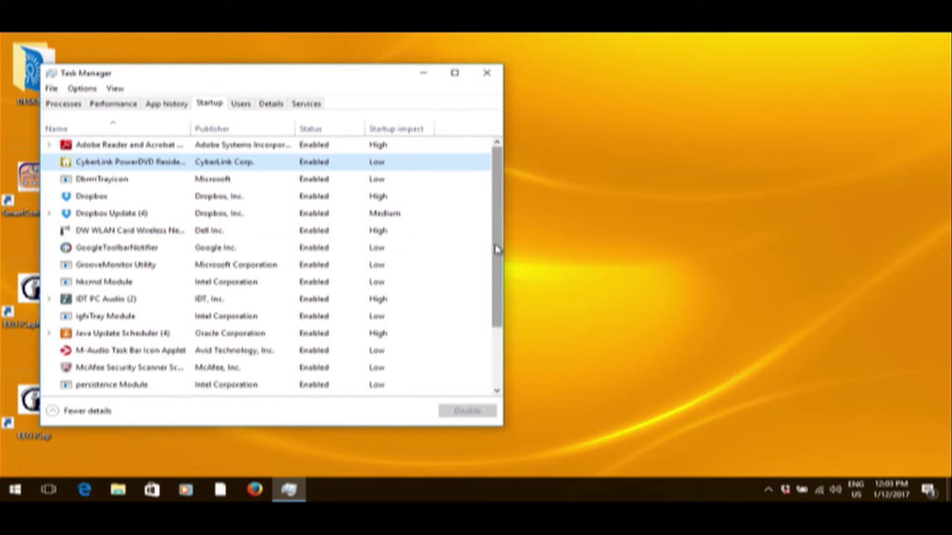
- View options for the Java Update Scheduler and M-Audio startup entries, leaving both enabled
{"action": "left_click_drag", "start_coordinate": [496, 249], "coordinate": [495, 299]}
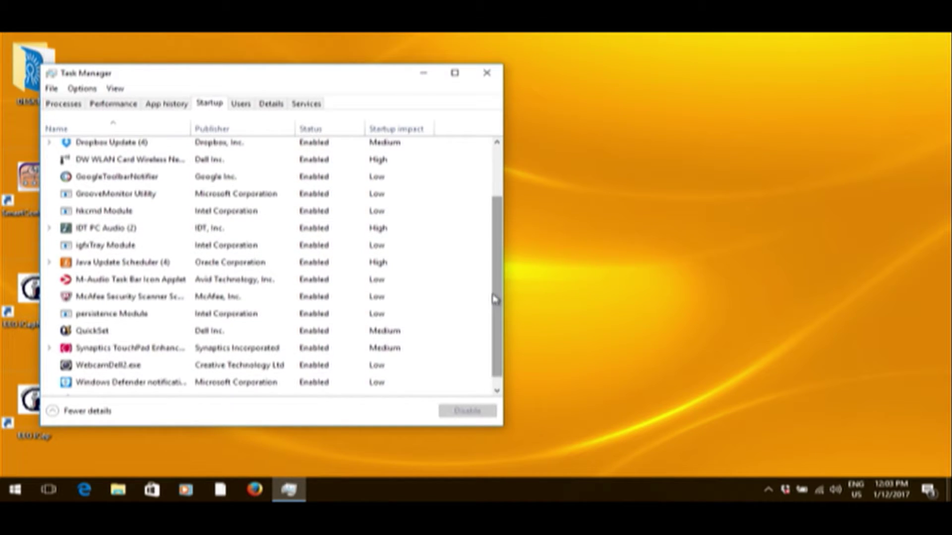
{"action": "right_click", "coordinate": [148, 270]}
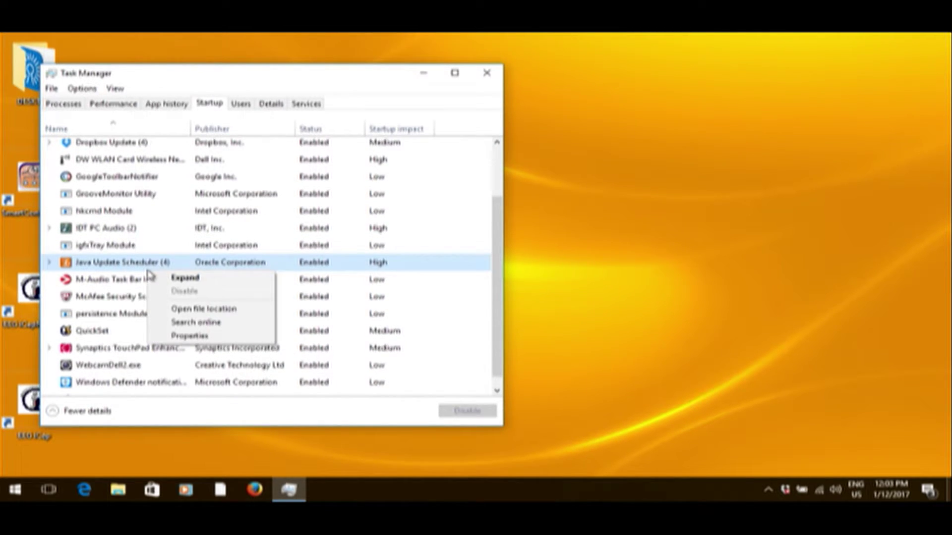
{"action": "right_click", "coordinate": [133, 283]}
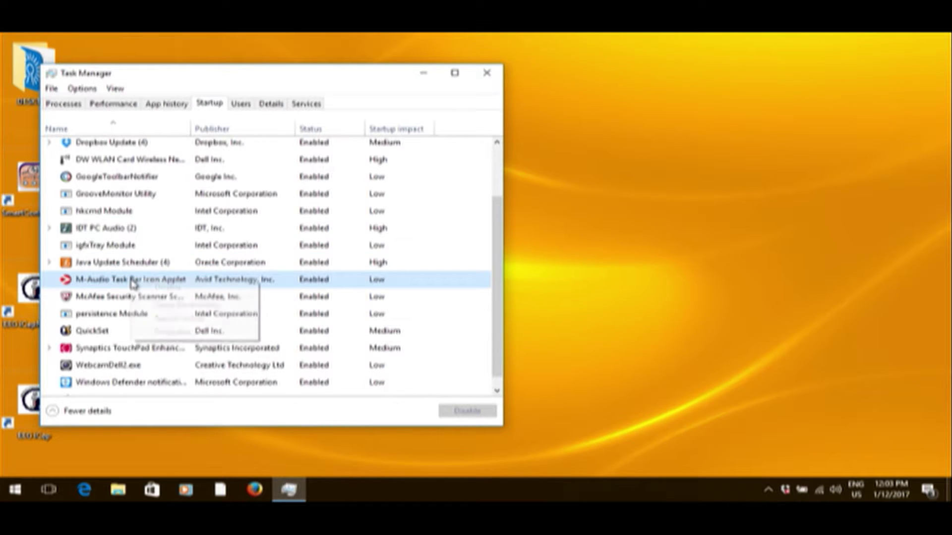
{"action": "left_click", "coordinate": [108, 297]}
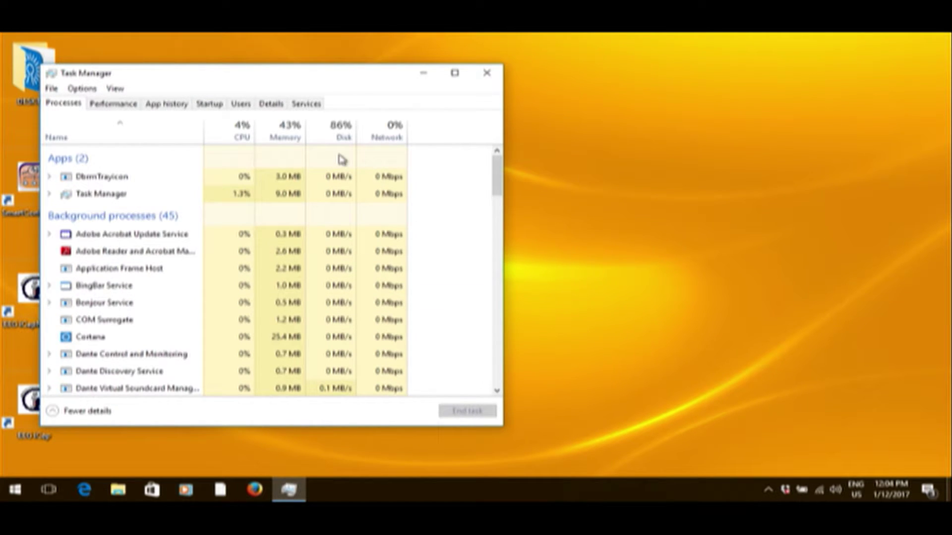
- On the Startup list, view the Adobe Reader entry's options without changing it
{"action": "left_click", "coordinate": [209, 106]}
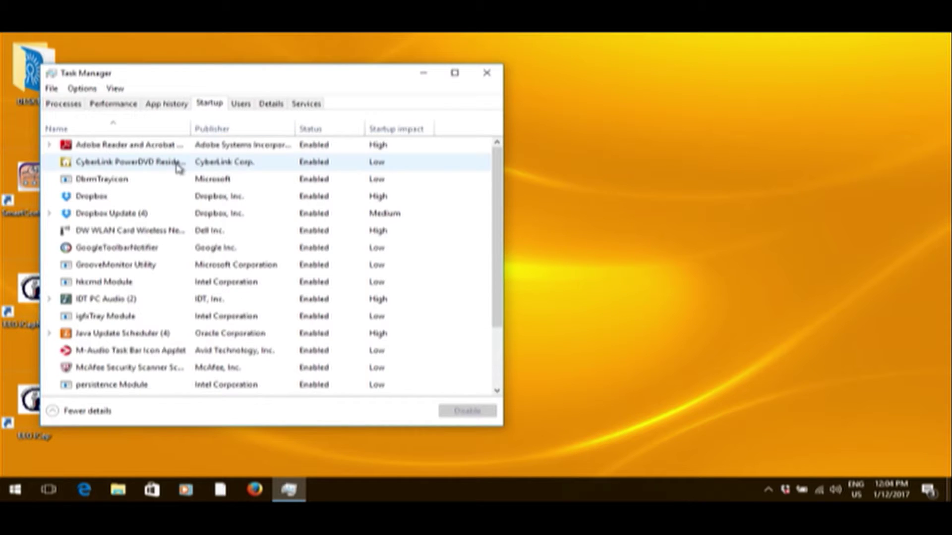
{"action": "left_click", "coordinate": [159, 147]}
{"action": "right_click", "coordinate": [159, 147]}
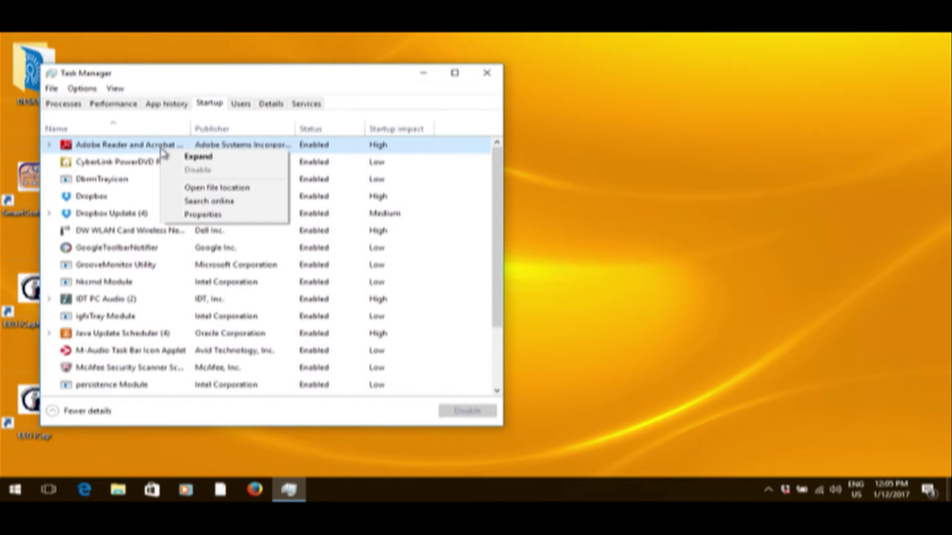
{"action": "left_click", "coordinate": [145, 165]}
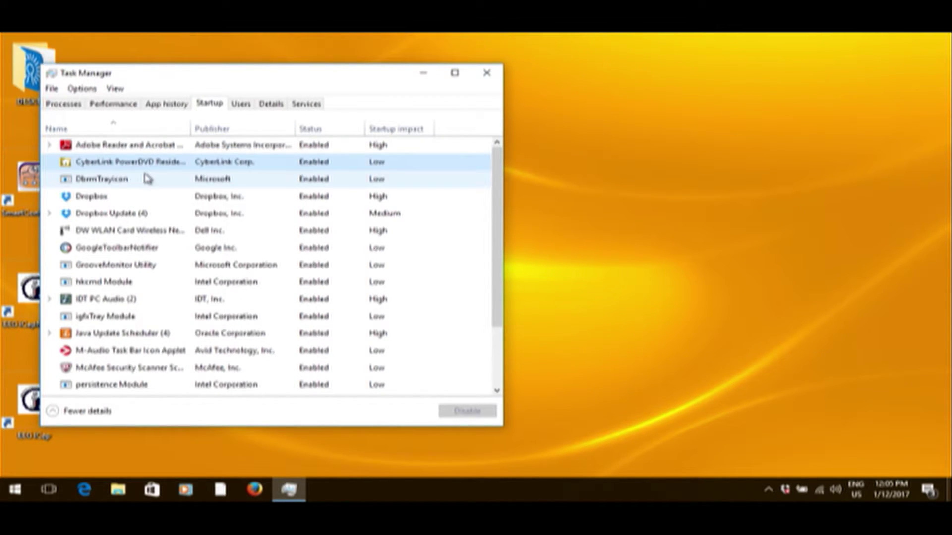
- View DbrmTrayicon's options, select hkcmd Module, and close Task Manager
{"action": "right_click", "coordinate": [146, 175]}
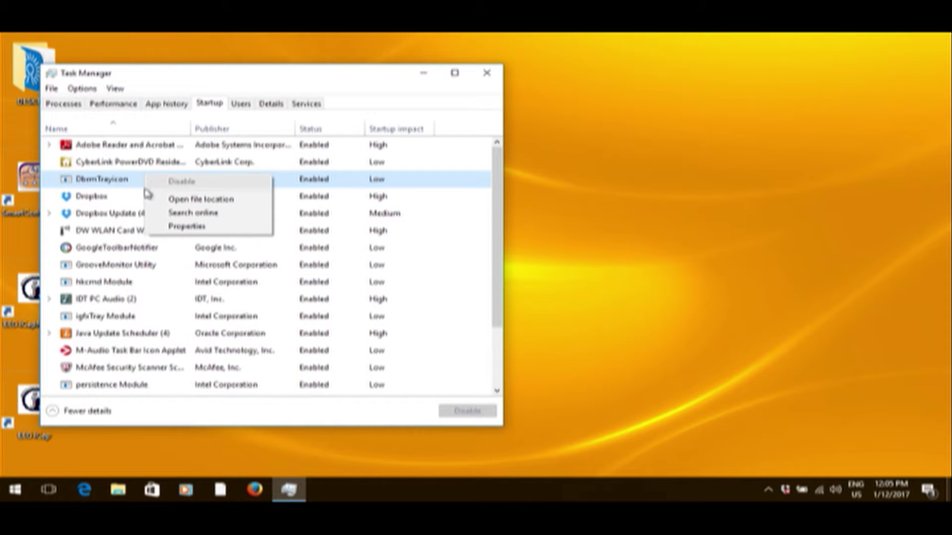
{"action": "left_click", "coordinate": [133, 198]}
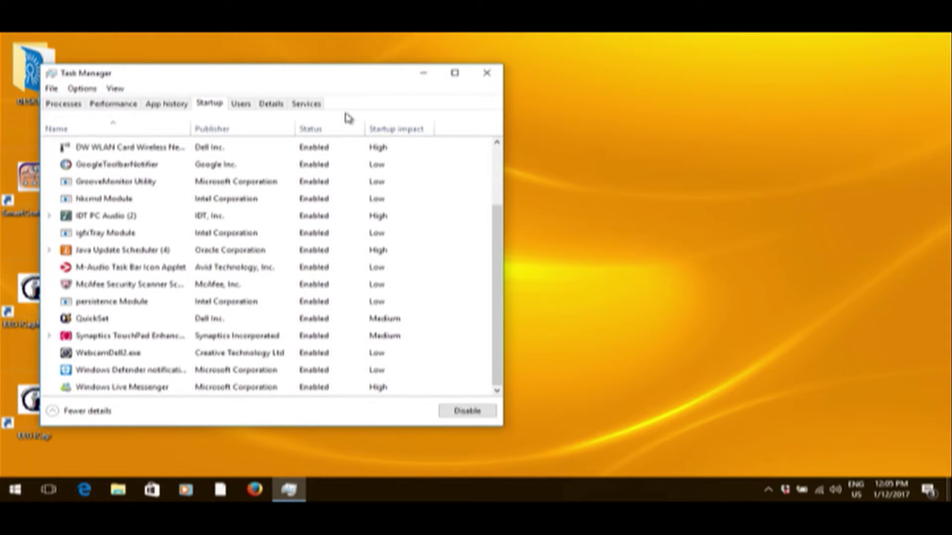
{"action": "left_click", "coordinate": [99, 199]}
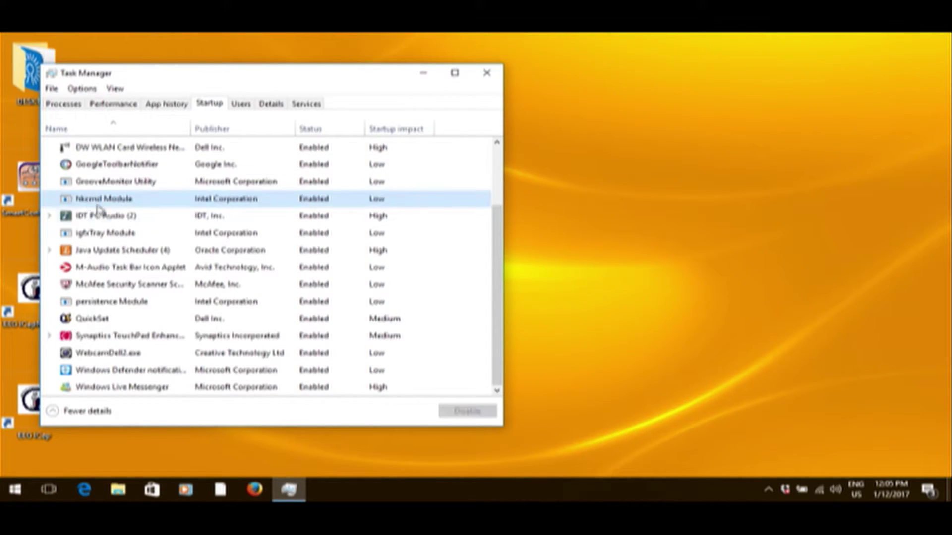
{"action": "left_click", "coordinate": [487, 74]}
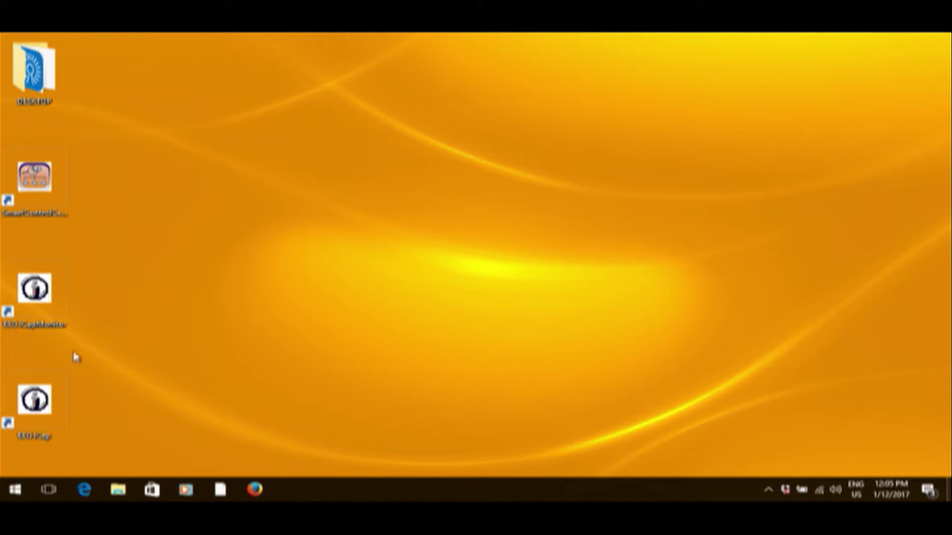
- Open the Start menu to begin restarting the computer
{"action": "left_click", "coordinate": [14, 491]}
- Show the hidden tray icons and dismiss the TBIA 'The data is invalid.' error
{"action": "left_click", "coordinate": [781, 492]}
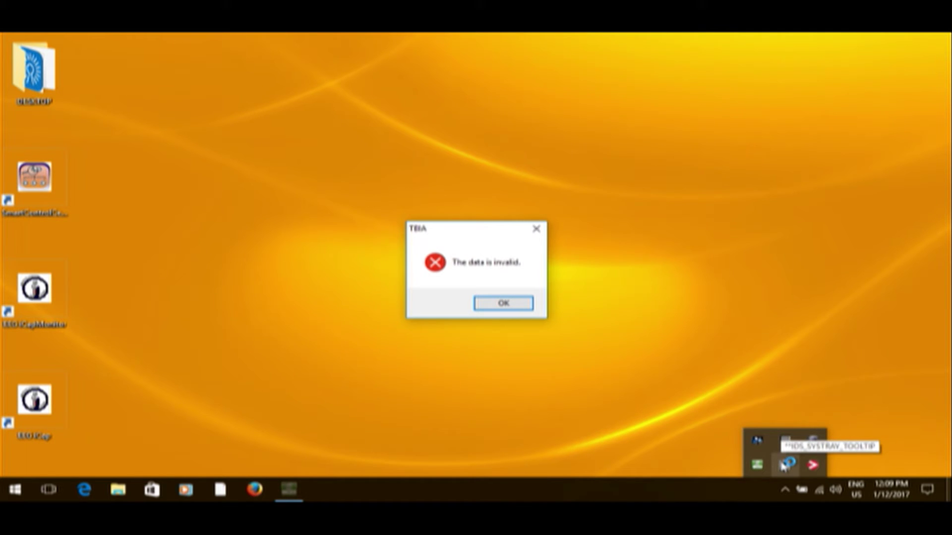
{"action": "left_click", "coordinate": [513, 308]}
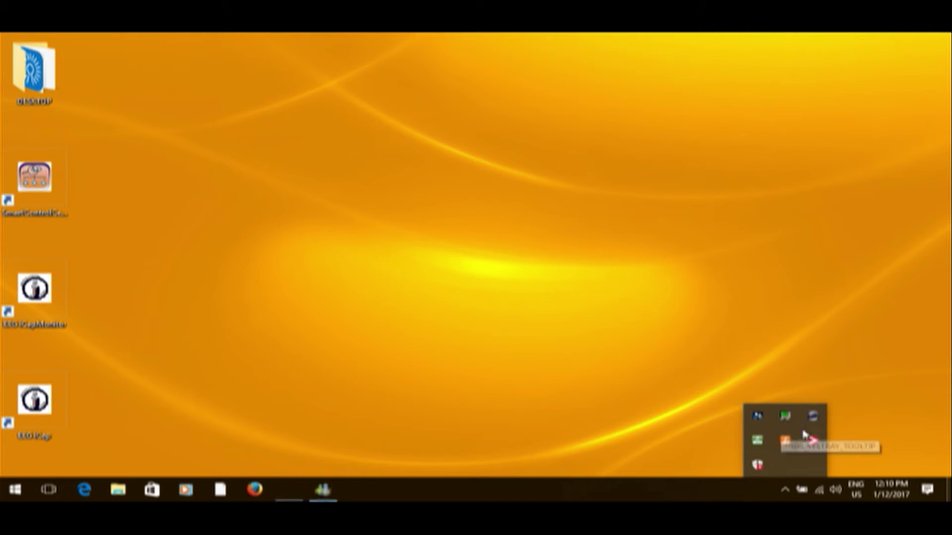
- Toggle the hidden tray icons open and closed to check the background apps
{"action": "left_click", "coordinate": [661, 378]}
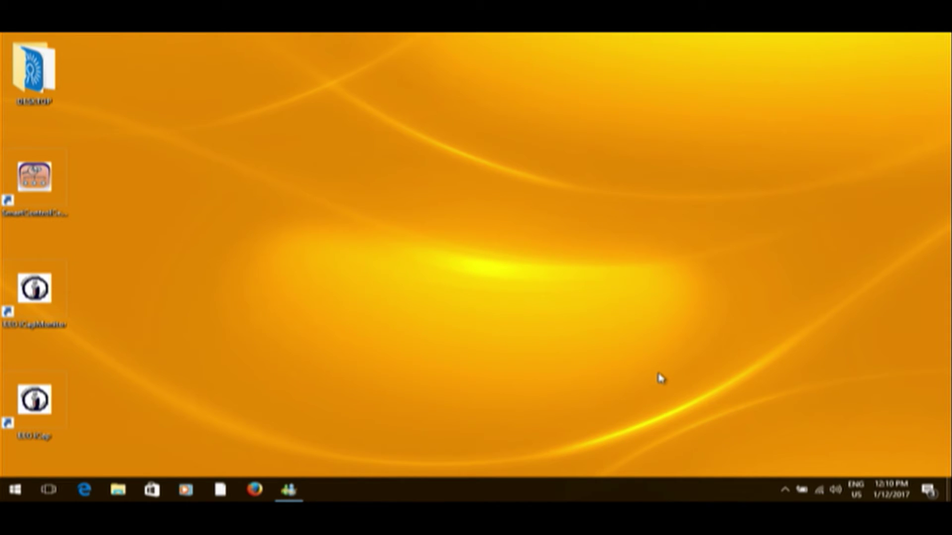
{"action": "left_click", "coordinate": [785, 489]}
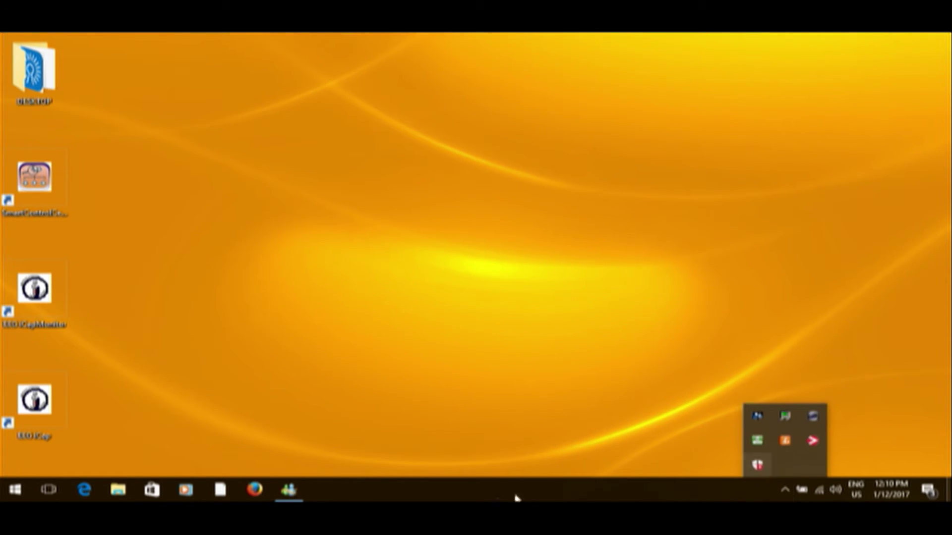
{"action": "left_click", "coordinate": [322, 415]}
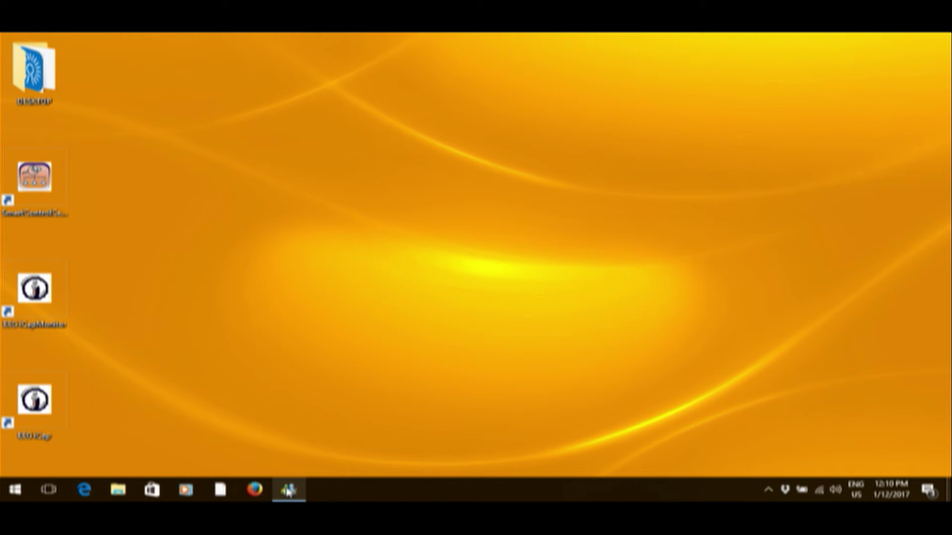
- Close the Windows Live Messenger window from its taskbar preview and show Messenger's tasks in Start
{"action": "mouse_move", "coordinate": [289, 491]}
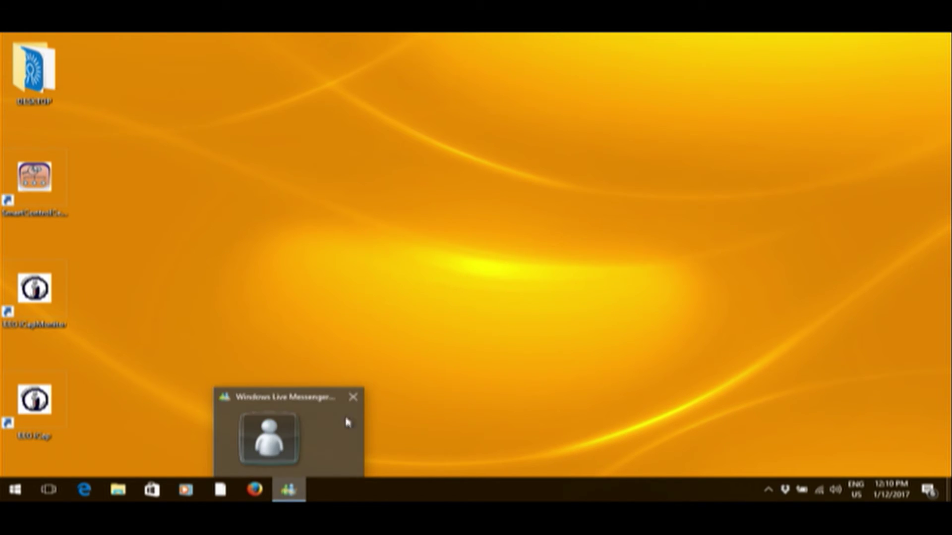
{"action": "left_click", "coordinate": [353, 398]}
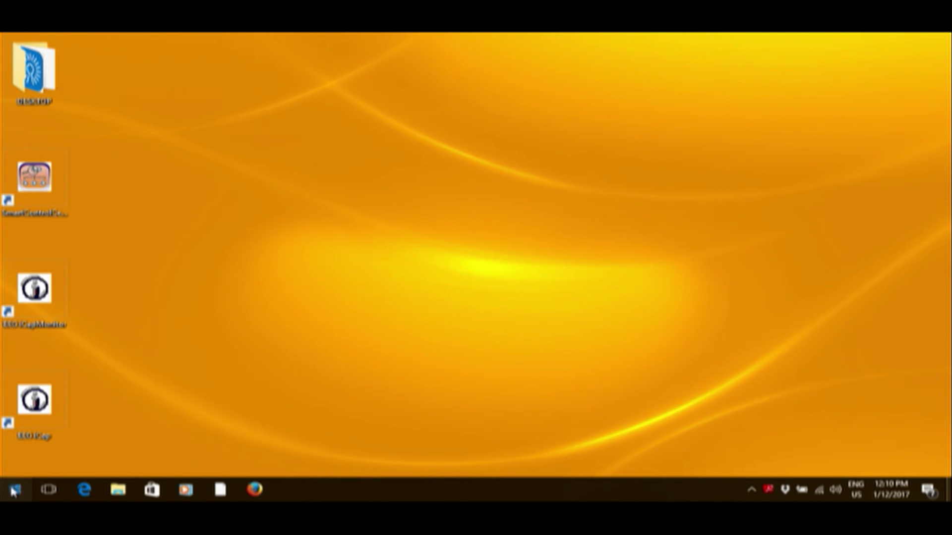
{"action": "left_click", "coordinate": [15, 490]}
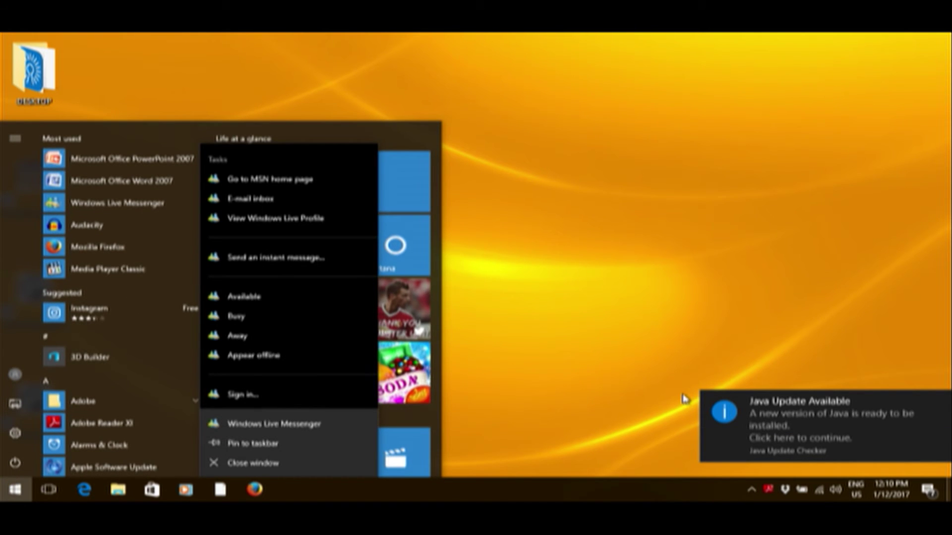